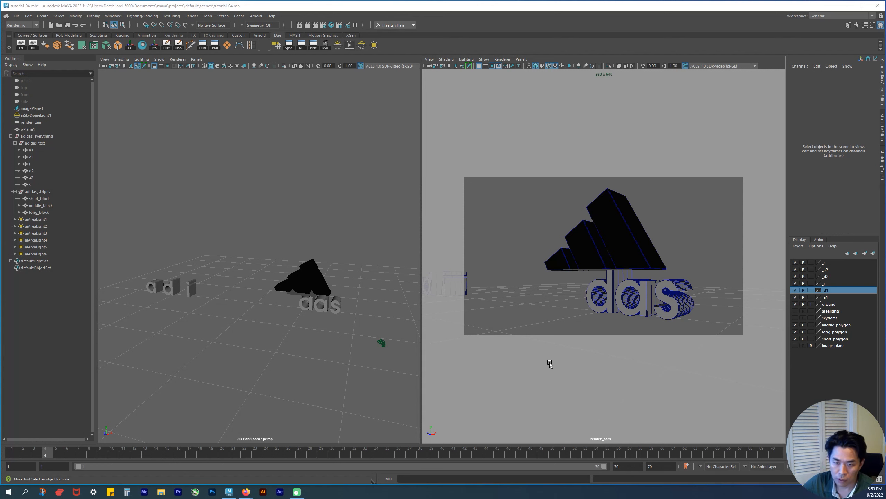
- Inspect the letters d2, a2 and s for keyframes, and scrub the timeline to review the existing letter animation
click(599, 307)
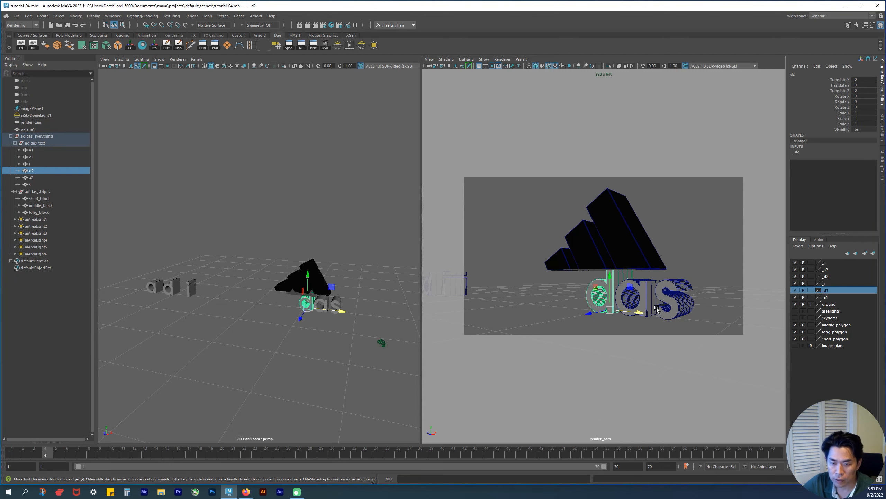
click(644, 295)
click(679, 284)
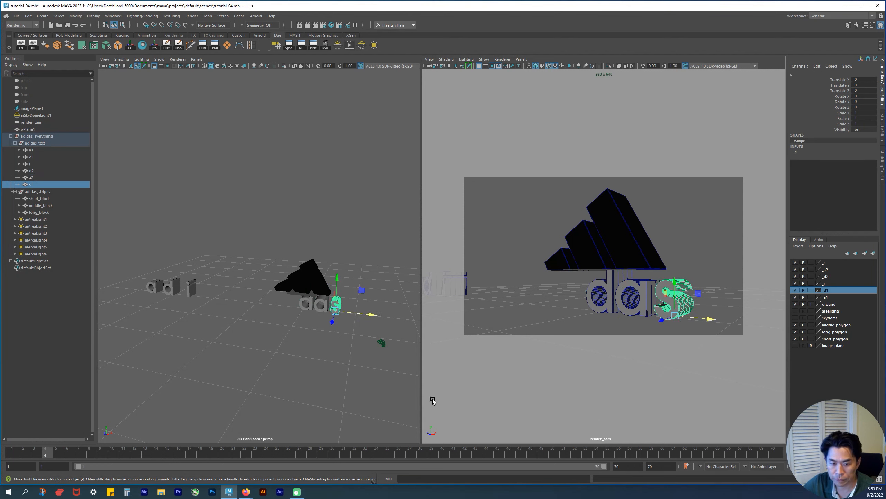
drag(179, 454, 89, 454)
click(506, 368)
click(17, 454)
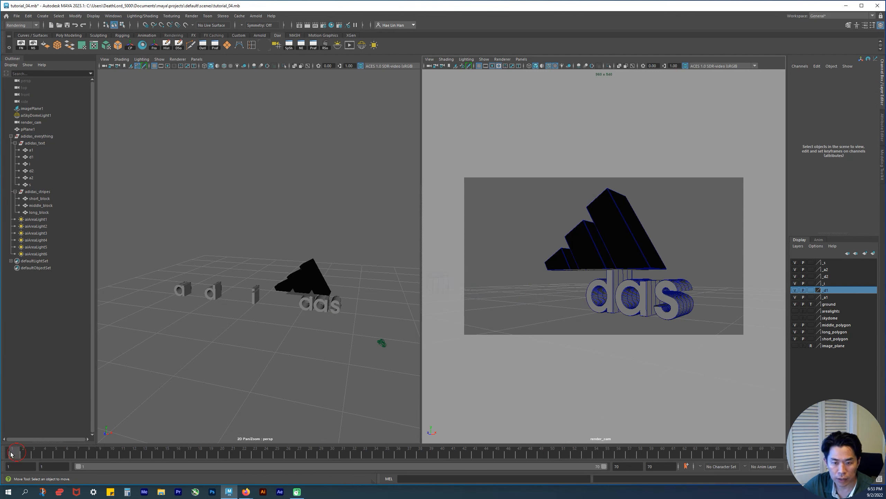
drag(23, 454, 735, 366)
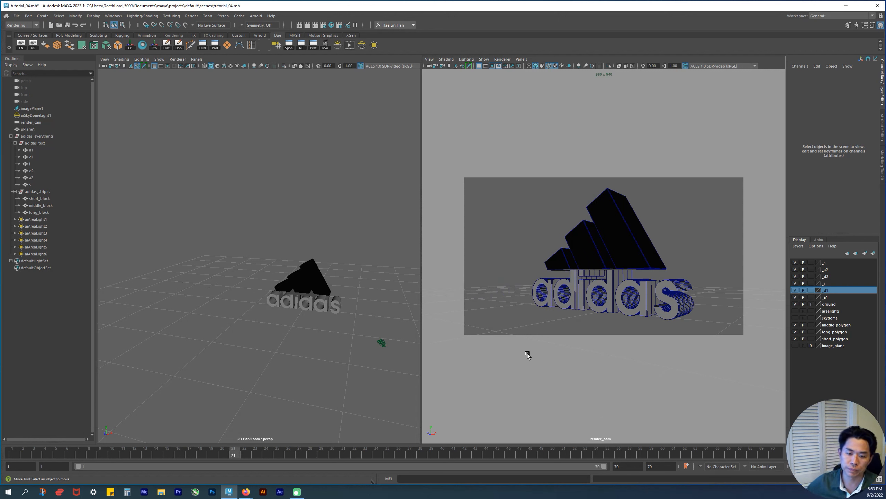
- Check the end keyframes of letters i, d1 and a1 by moving the timeline to frames 12, 16 and 20
click(582, 283)
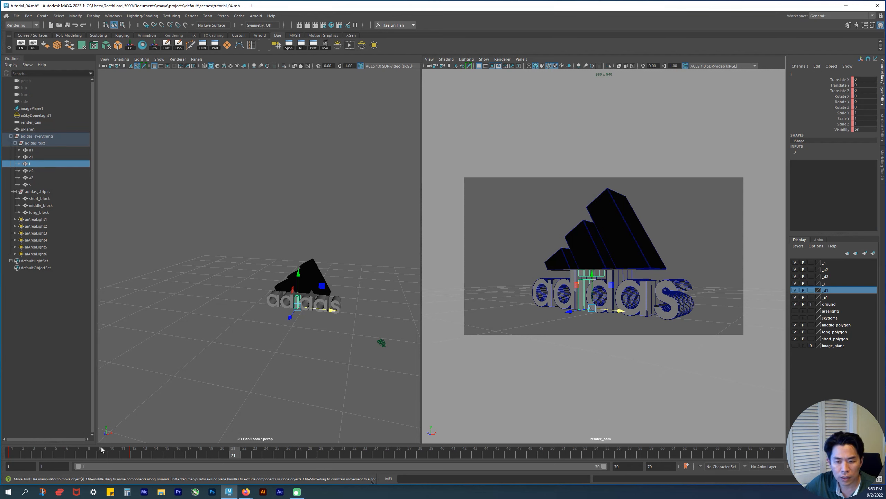
drag(114, 453, 135, 463)
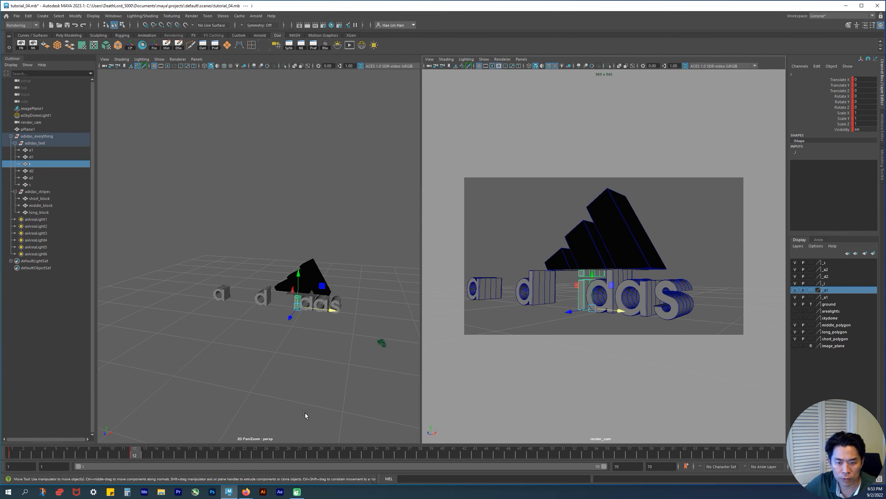
click(530, 290)
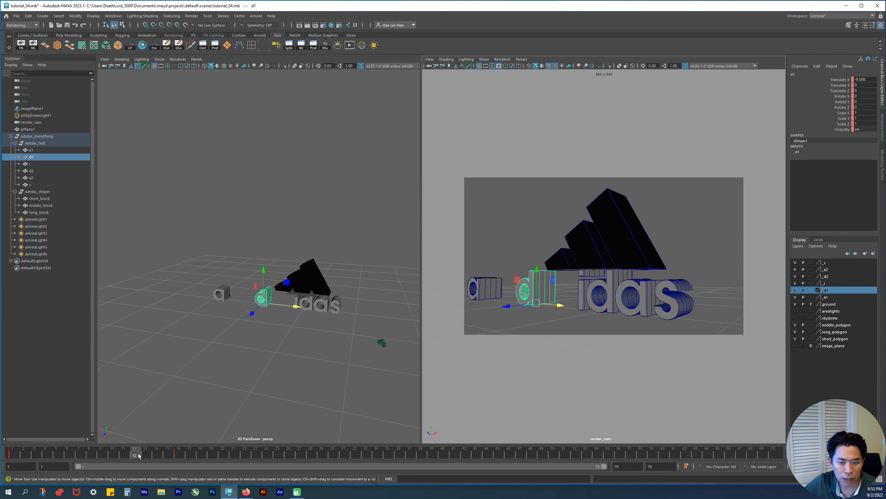
drag(137, 453, 176, 462)
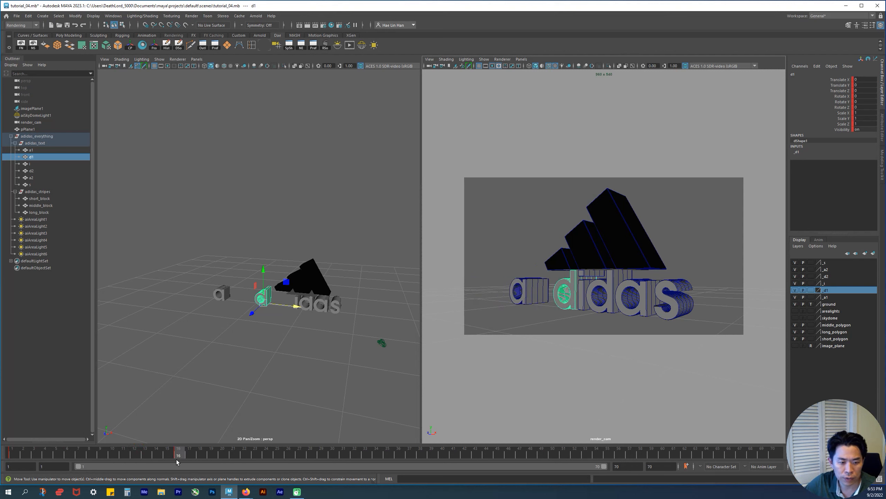
click(532, 291)
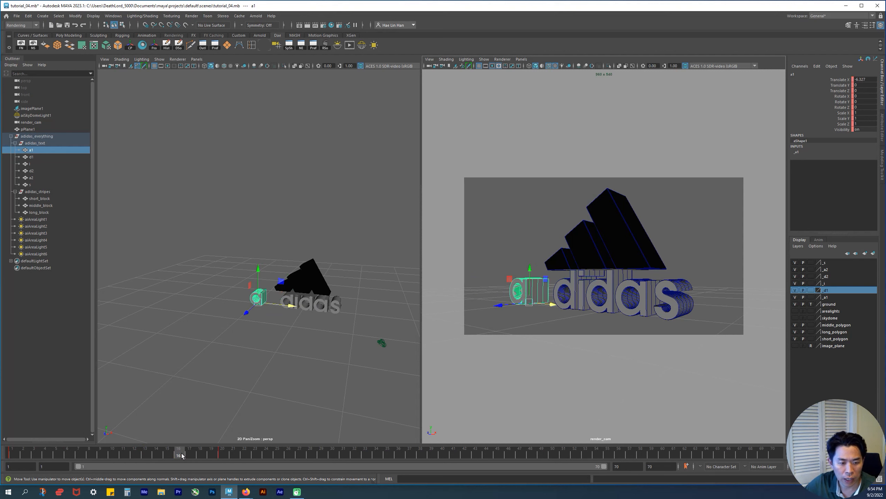
drag(182, 456, 228, 455)
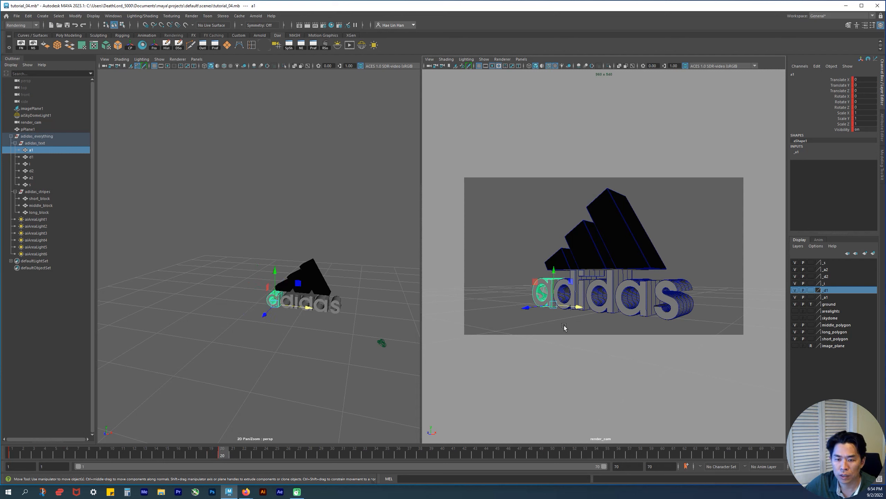
- Keyframe the second letter d (d2) in its resting position at frame 12 and at frame 1
click(605, 285)
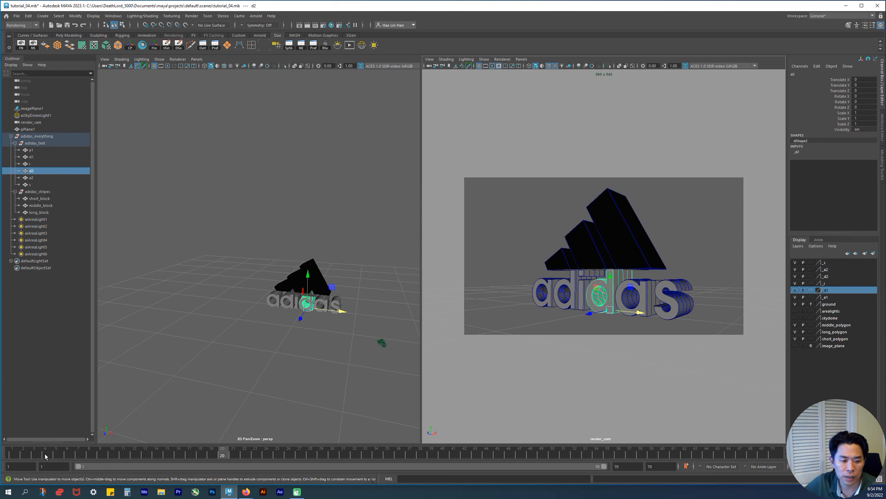
click(133, 454)
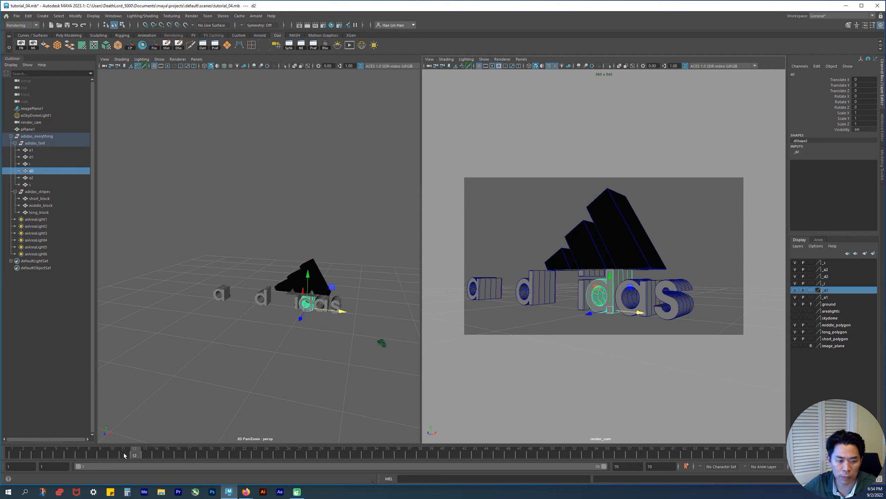
key(s)
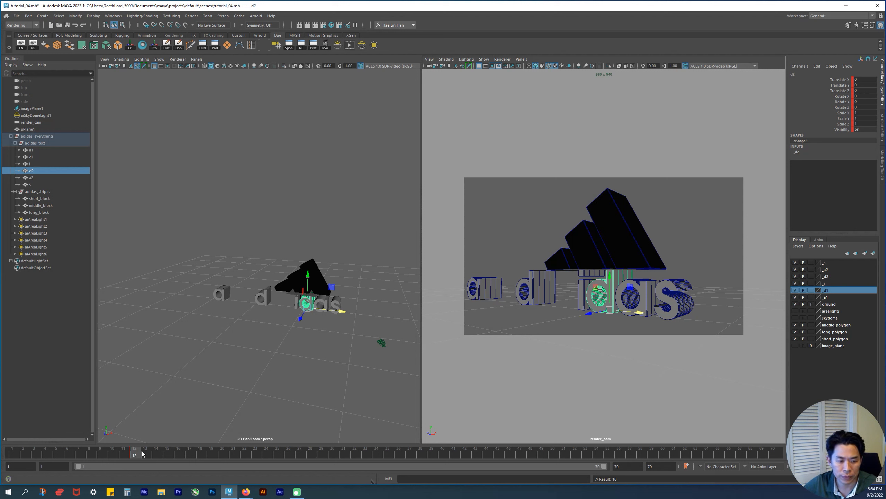
drag(133, 454, 12, 454)
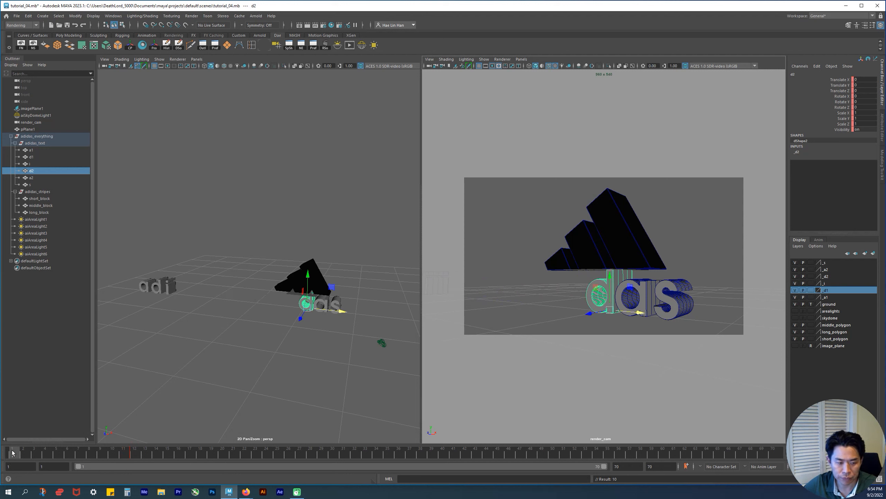
key(s)
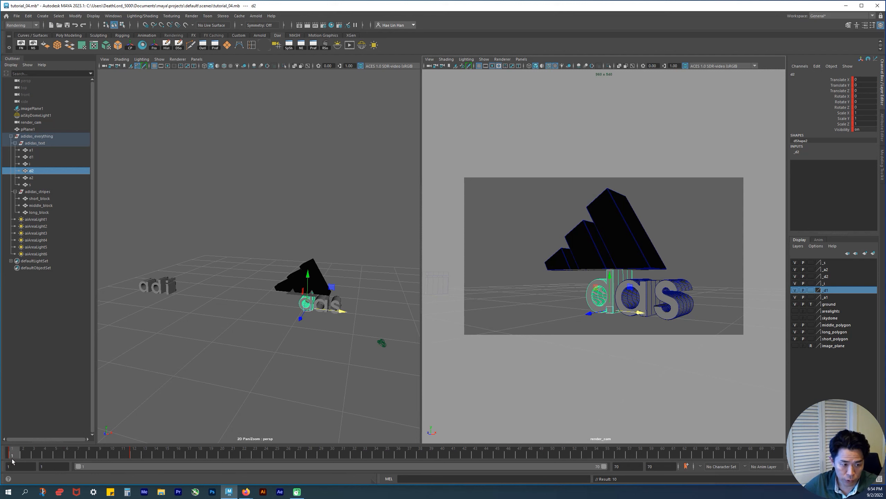
- Hide the _a2 and _s display layers
alt+drag(249, 368, 287, 307)
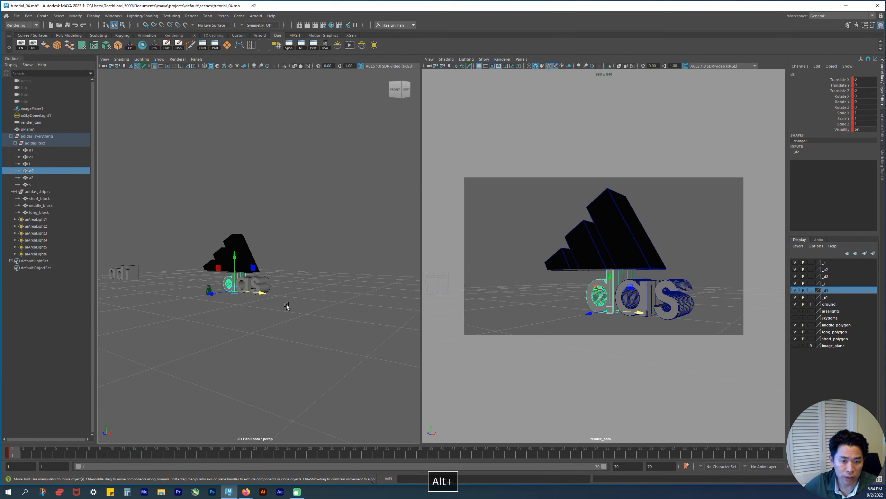
drag(422, 285, 430, 286)
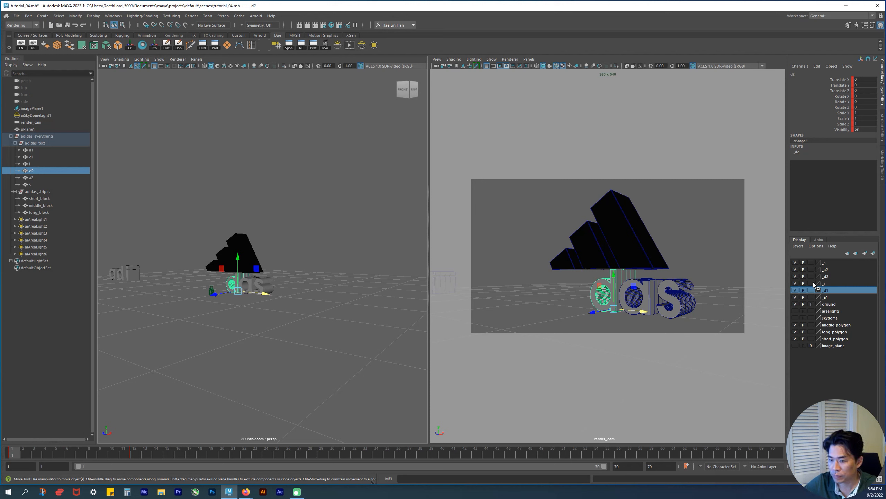
click(796, 269)
click(795, 262)
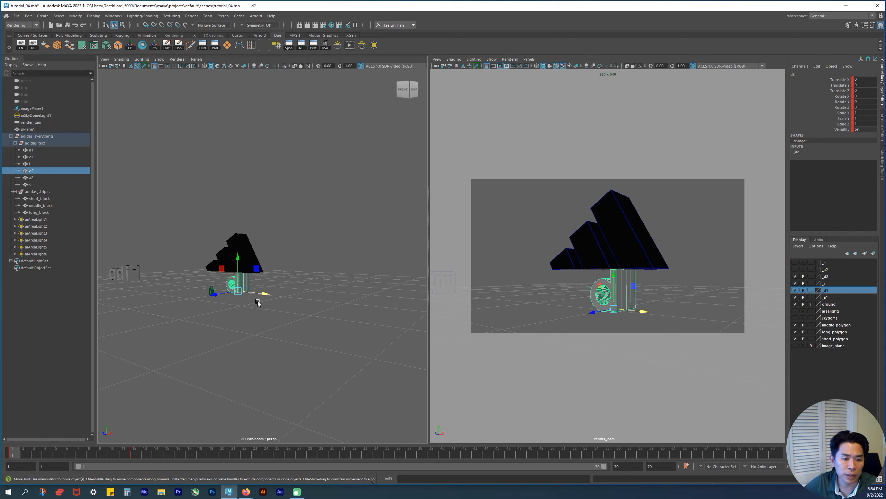
- At frame 1, move d2 along X to about 56, outside the render camera's view, and keyframe that position
middle_drag(264, 313, 348, 321)
mouse_move(269, 321)
alt+mouse_down()
mouse_move(323, 321)
mouse_move(263, 321)
mouse_move(273, 320)
alt+mouse_up()
drag(358, 277, 243, 308)
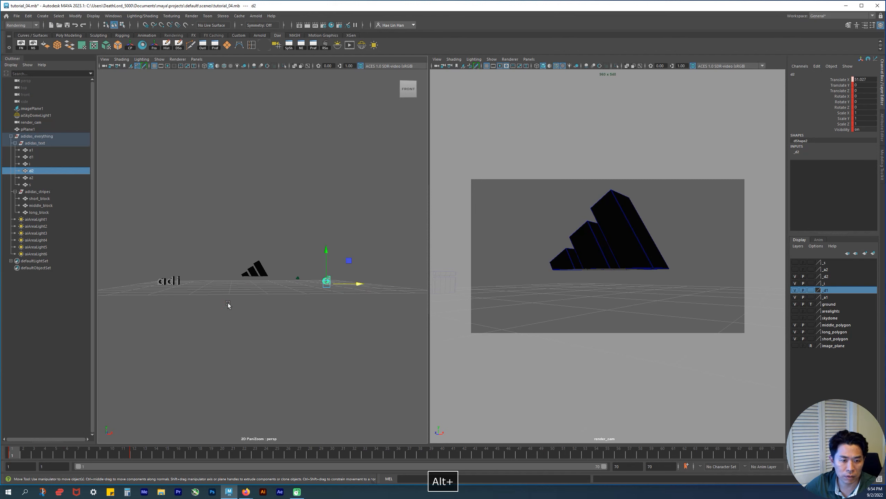
alt+drag(294, 294, 257, 320)
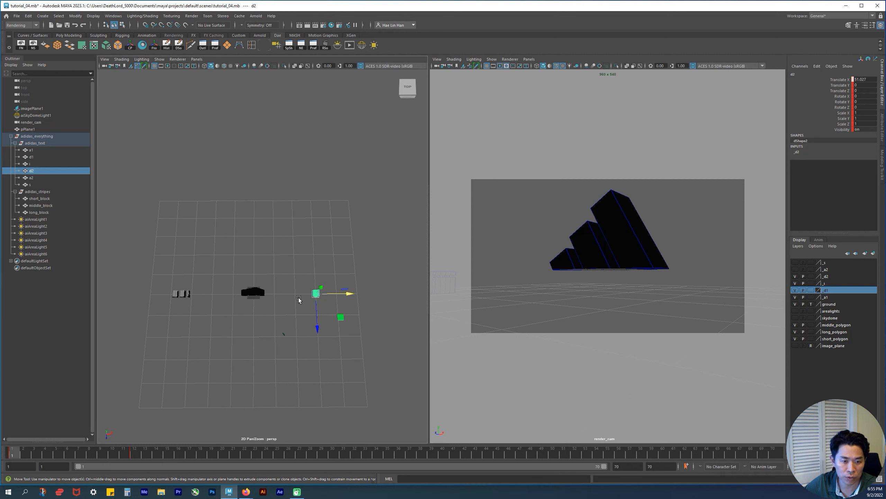
drag(349, 294, 355, 296)
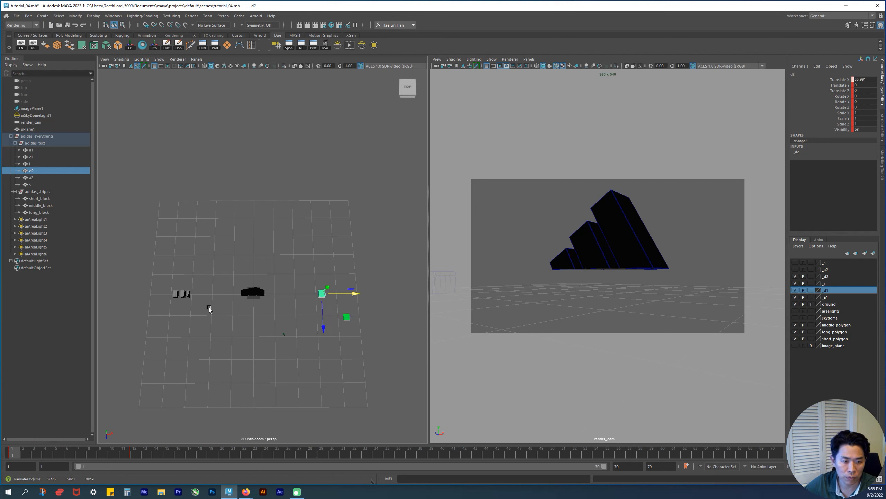
alt+drag(269, 330, 291, 324)
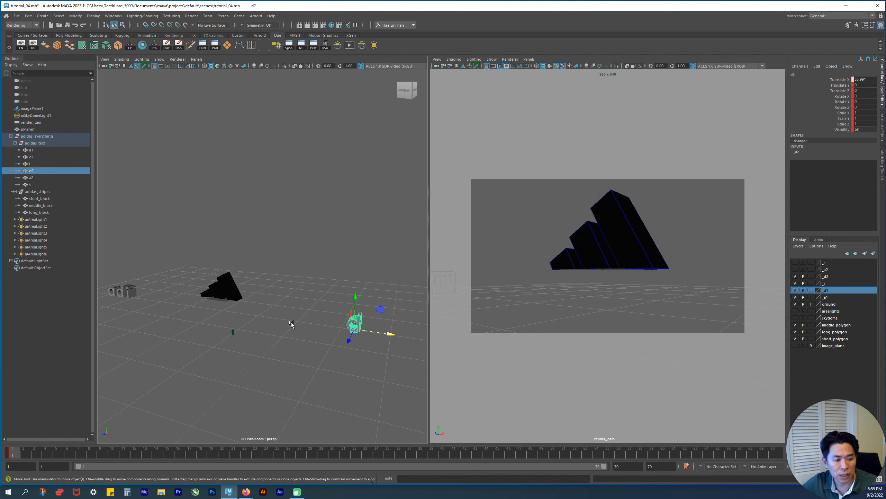
key(s)
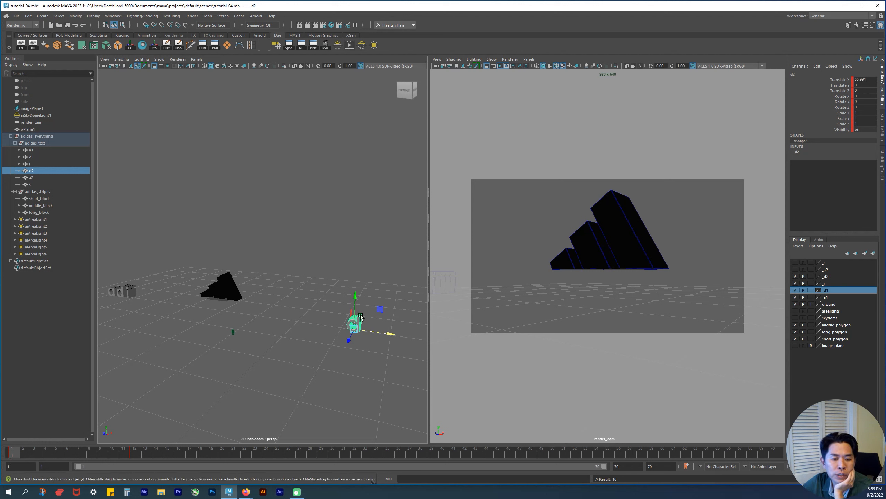
alt+drag(382, 326, 300, 360)
key(s)
alt+drag(209, 351, 223, 345)
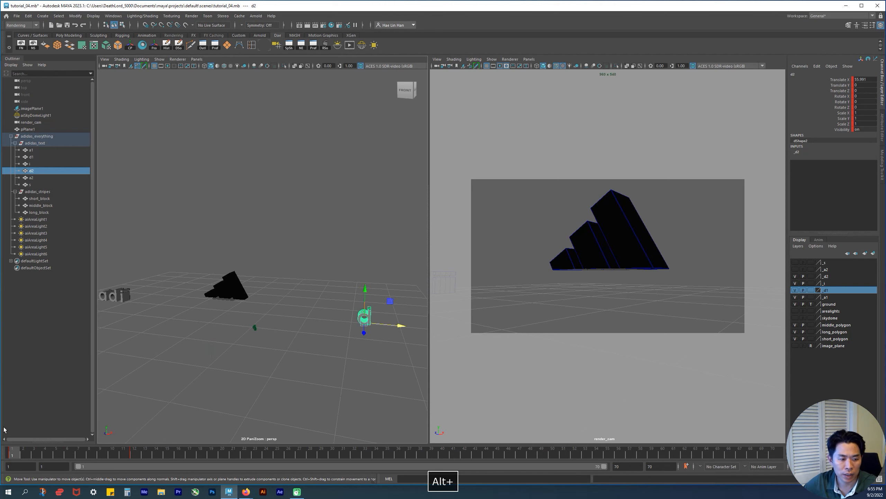
- Scrub and play back the animation to review the second d sliding into place in the render camera view
drag(18, 456, 253, 328)
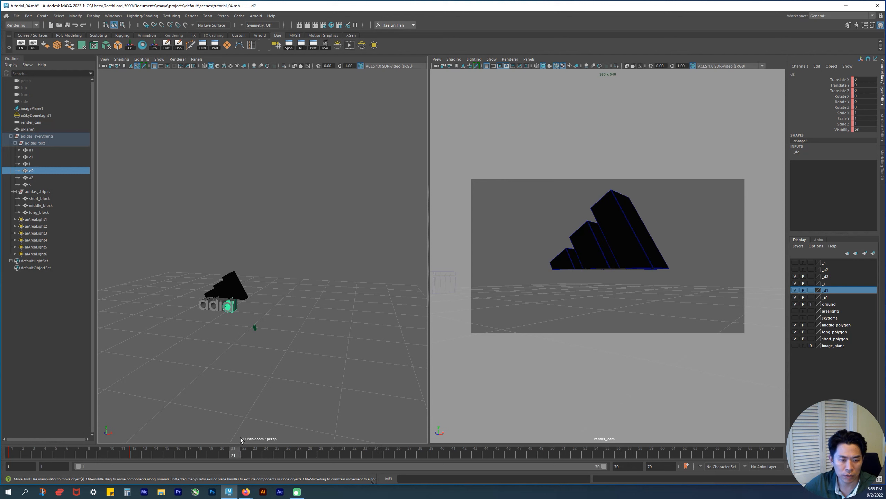
click(581, 349)
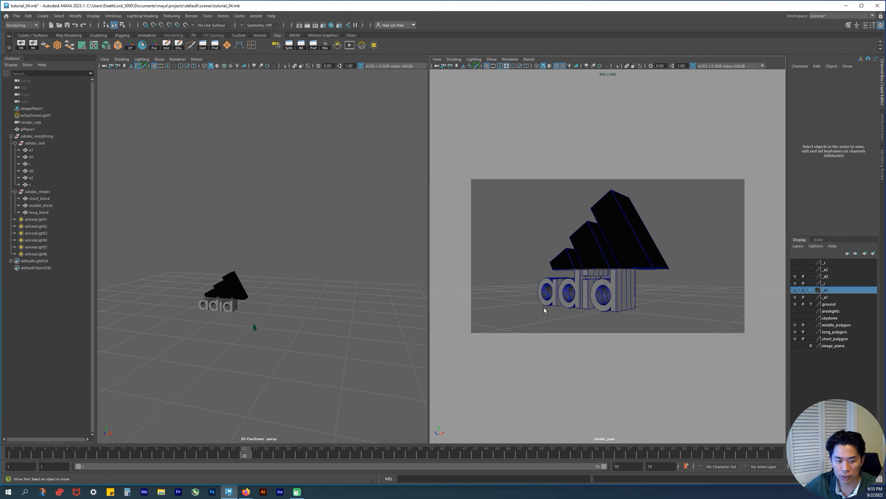
key(alt+shift+v)
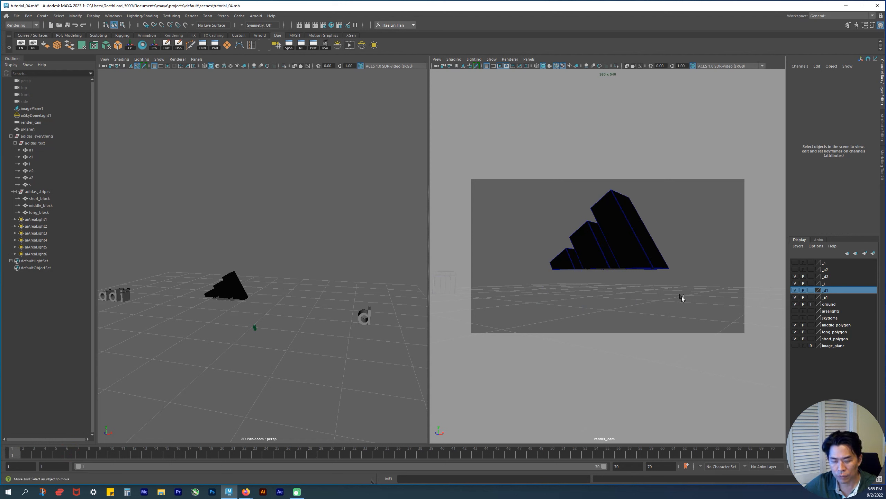
key(alt+v)
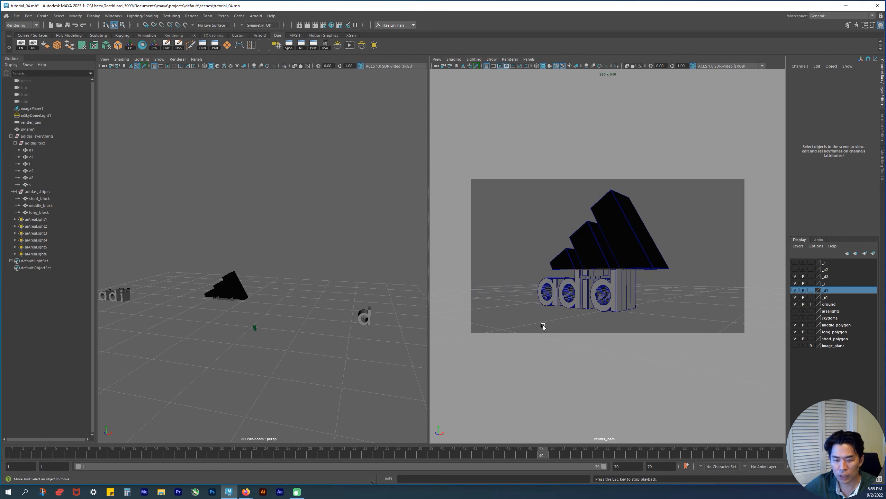
key(alt+v)
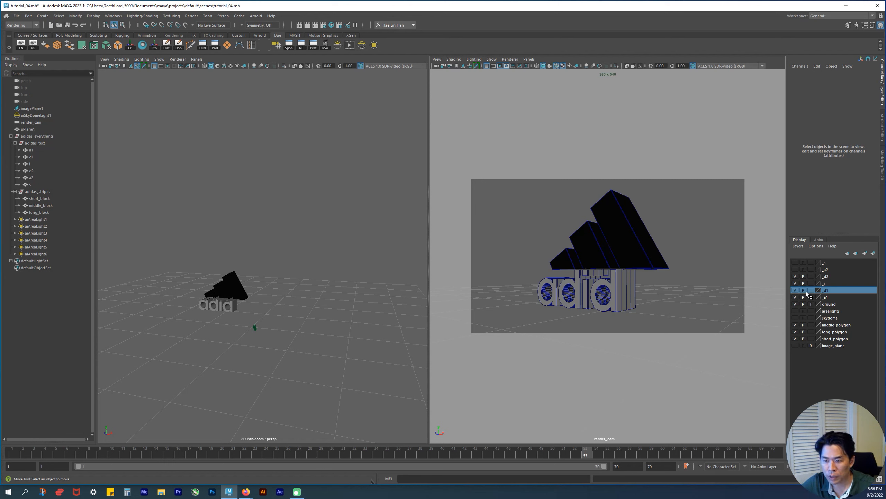
- Show the _a2 display layer and select the second letter a (a2)
click(824, 272)
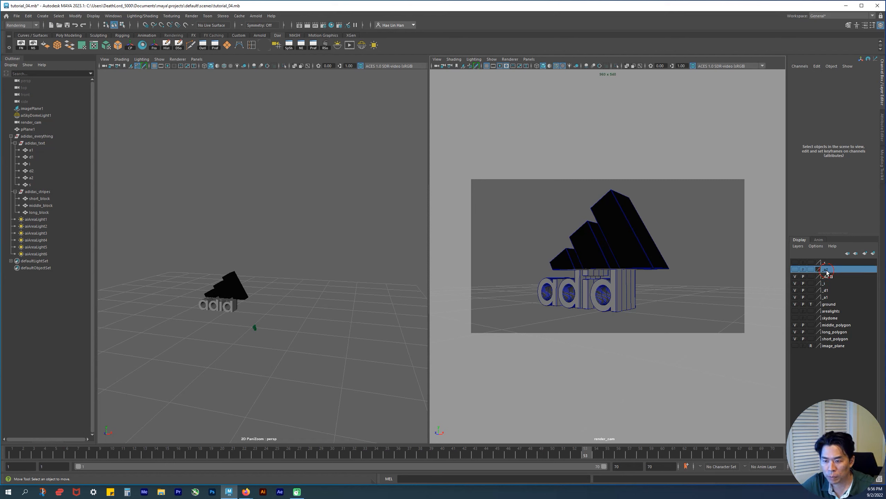
click(796, 269)
click(644, 307)
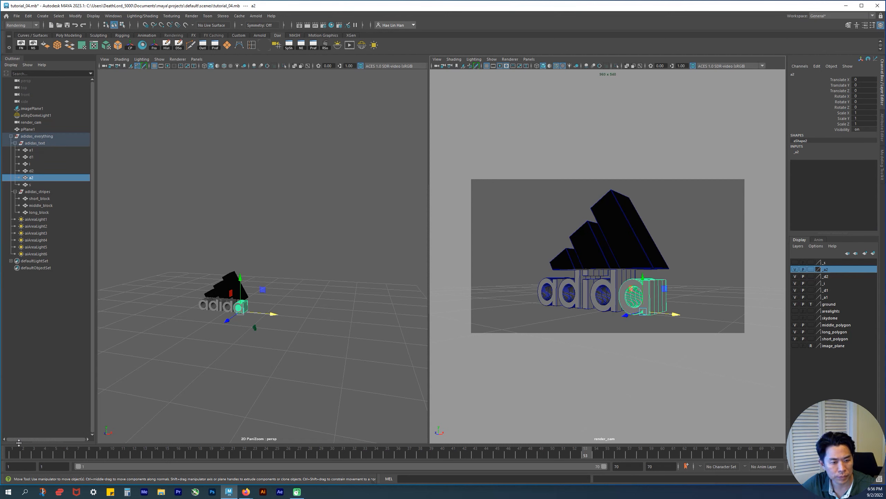
- At frame 17, keyframe the second letter a (a2) at its resting position
drag(103, 454, 178, 454)
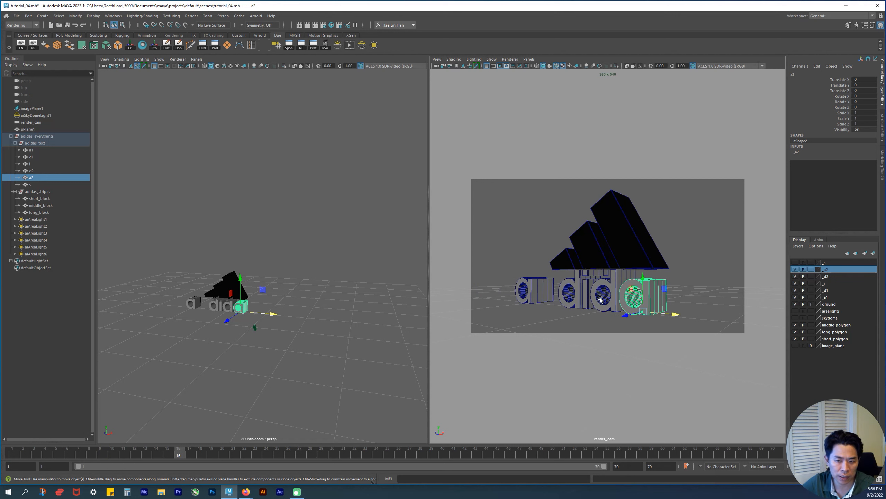
drag(172, 456, 138, 453)
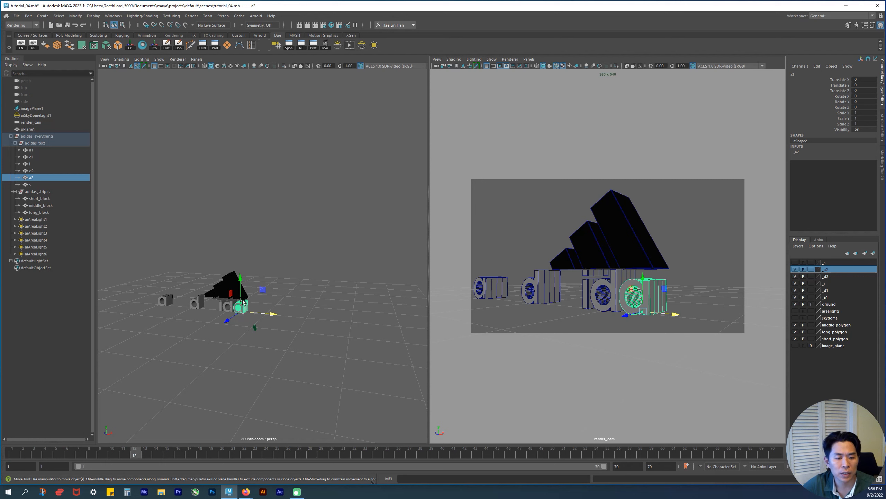
alt+right_drag(243, 316, 256, 353)
alt+middle_drag(257, 353, 276, 241)
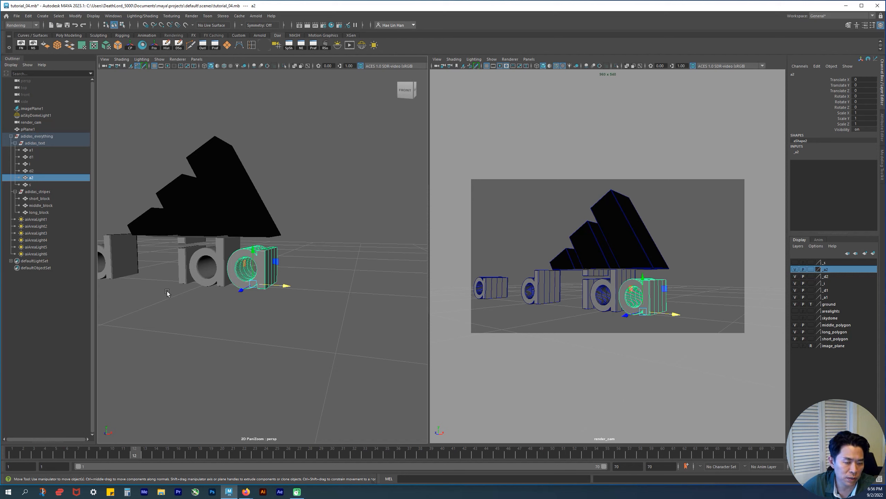
alt+drag(152, 251, 293, 297)
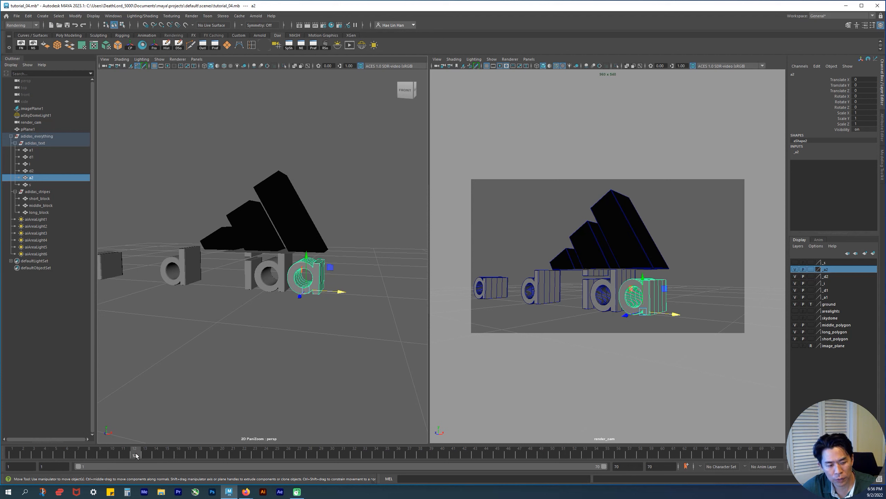
drag(137, 455, 145, 456)
drag(158, 456, 179, 455)
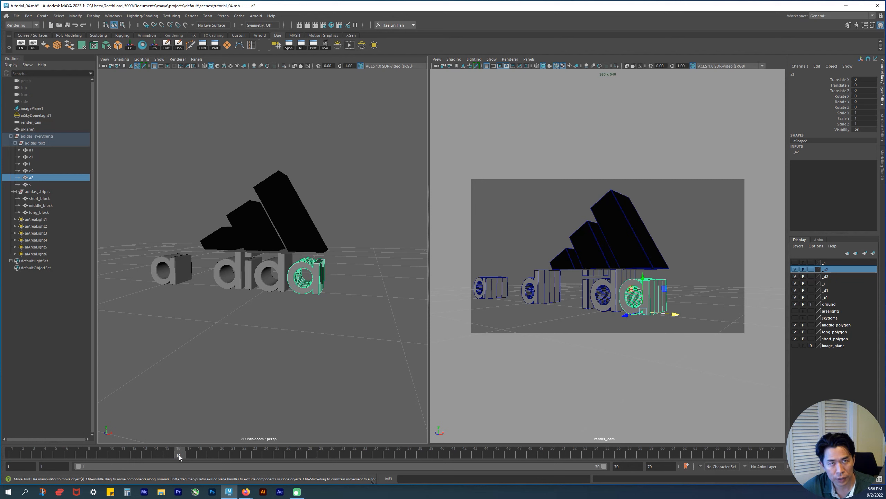
drag(183, 454, 186, 454)
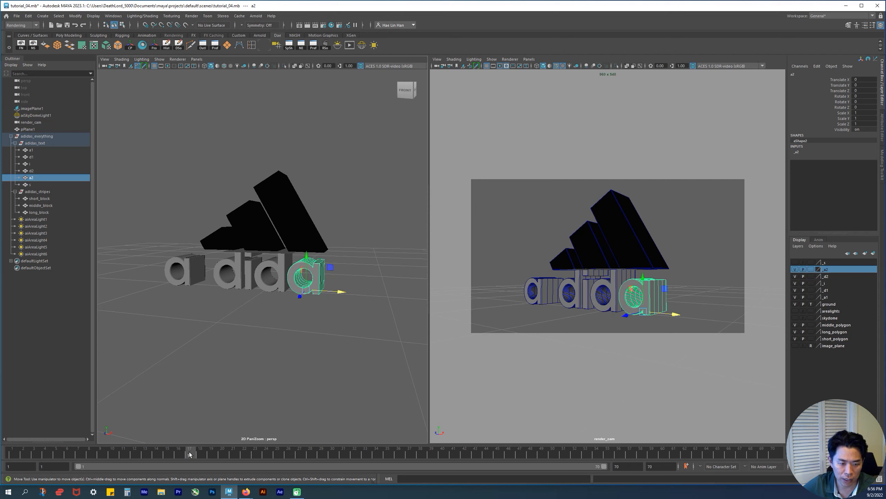
key(s)
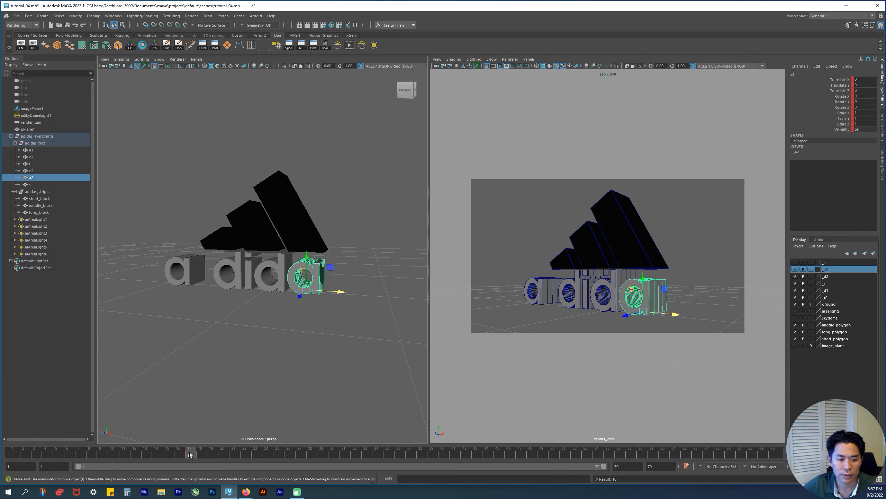
alt+drag(279, 362, 214, 383)
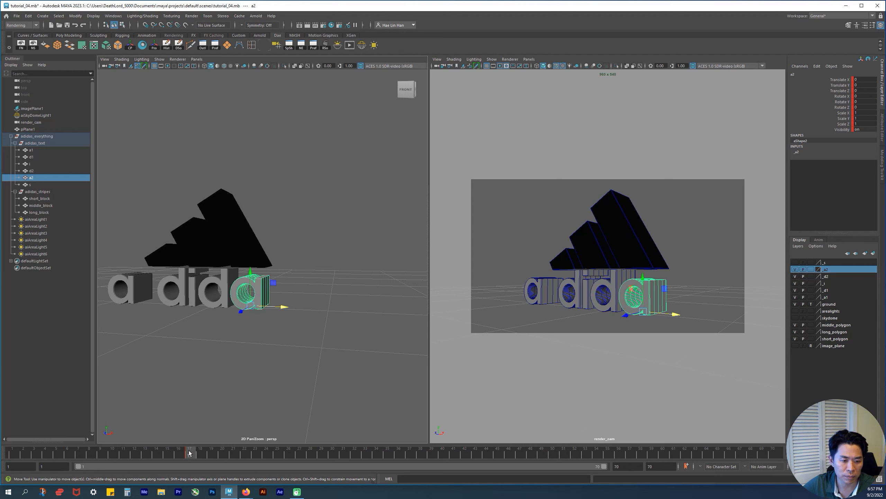
key(s)
- At frame 1, move a2 along X to about 58, outside the render camera's view, and keyframe that position
drag(189, 453, 19, 461)
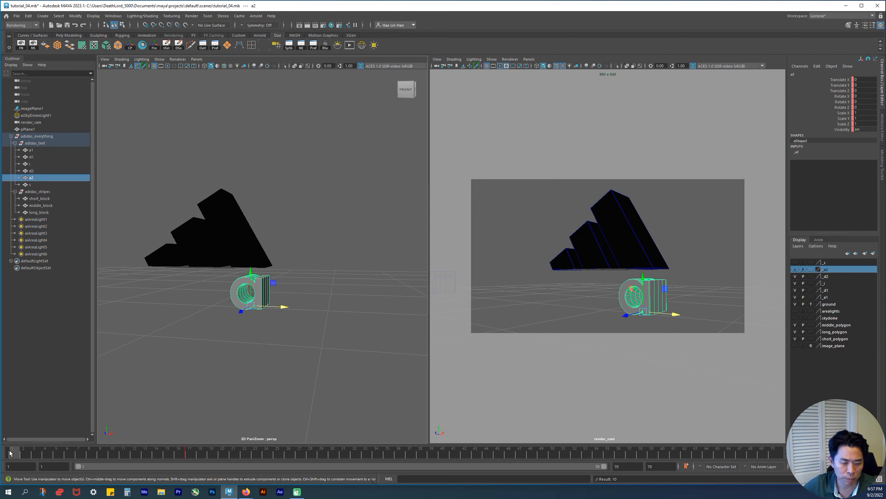
key(s)
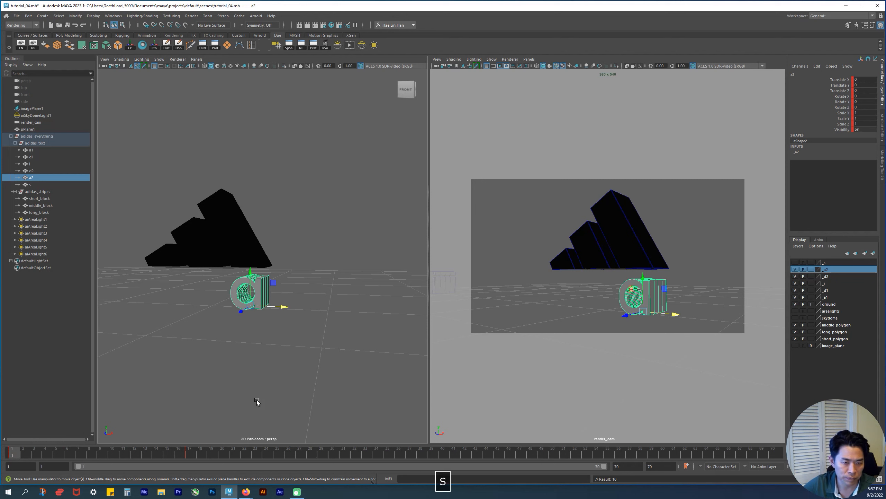
alt+right_drag(257, 400, 270, 356)
alt+drag(270, 355, 205, 373)
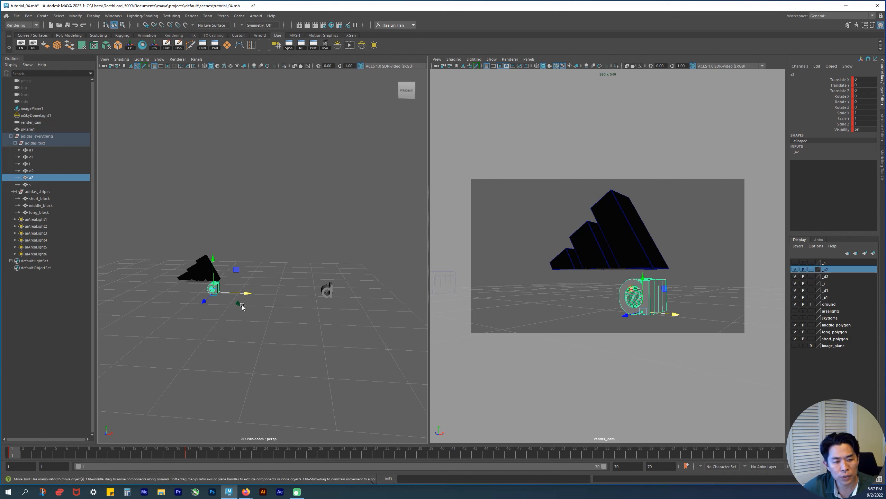
alt+right_drag(234, 301, 248, 319)
drag(267, 280, 326, 291)
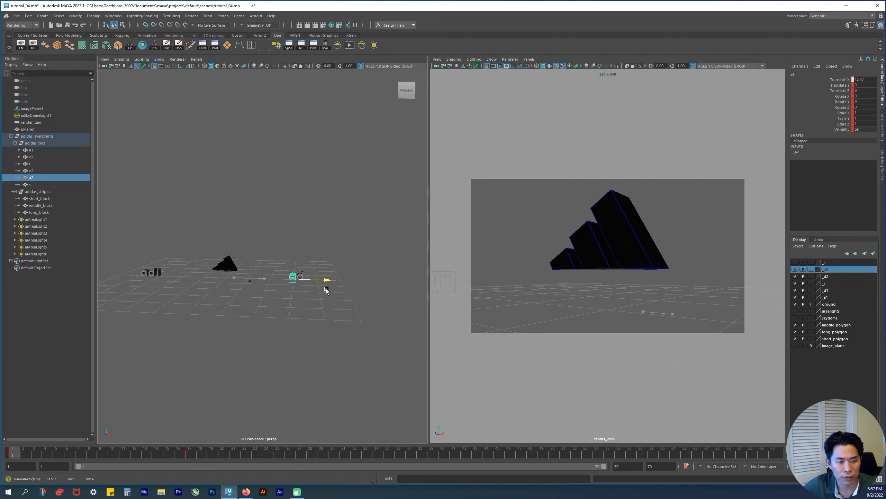
drag(326, 291, 322, 332)
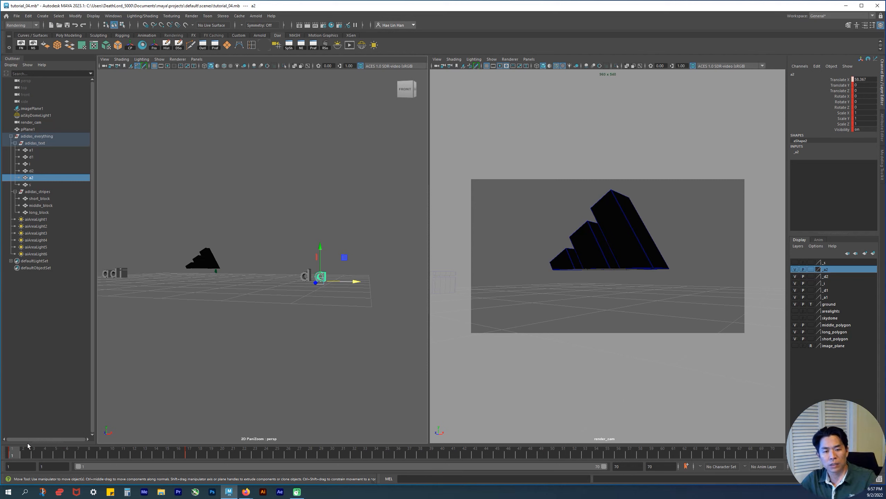
key(s)
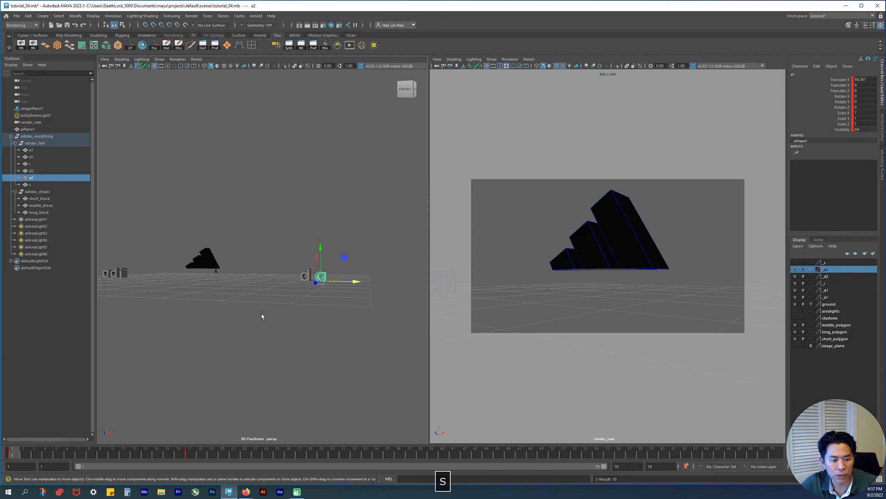
- Scrub and play back the animation to review a2 sliding into place in the render camera view
click(45, 453)
drag(47, 457, 7, 474)
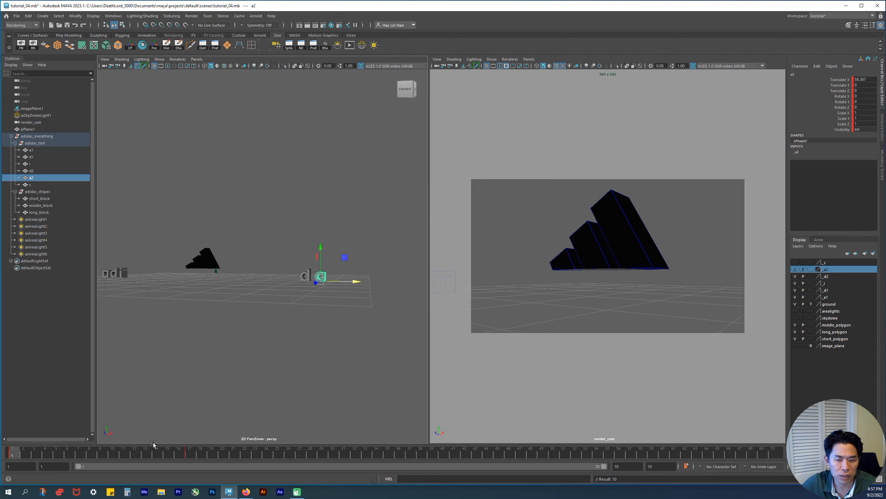
click(620, 363)
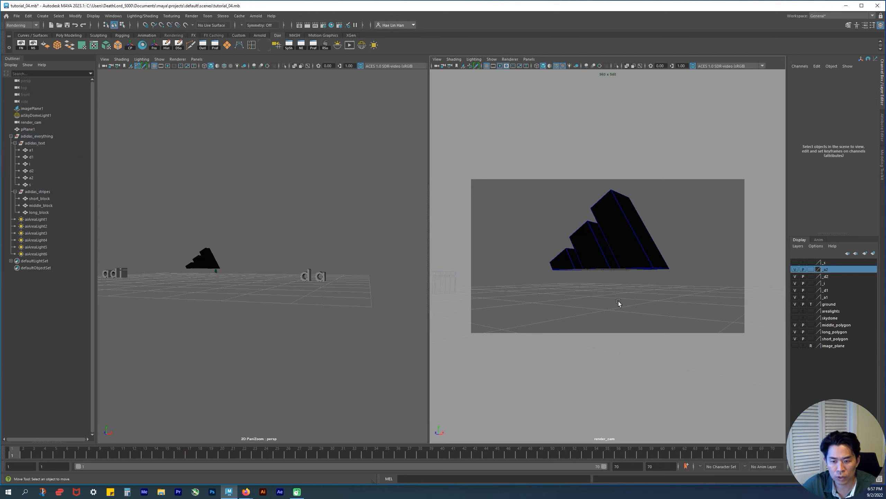
key(alt+v)
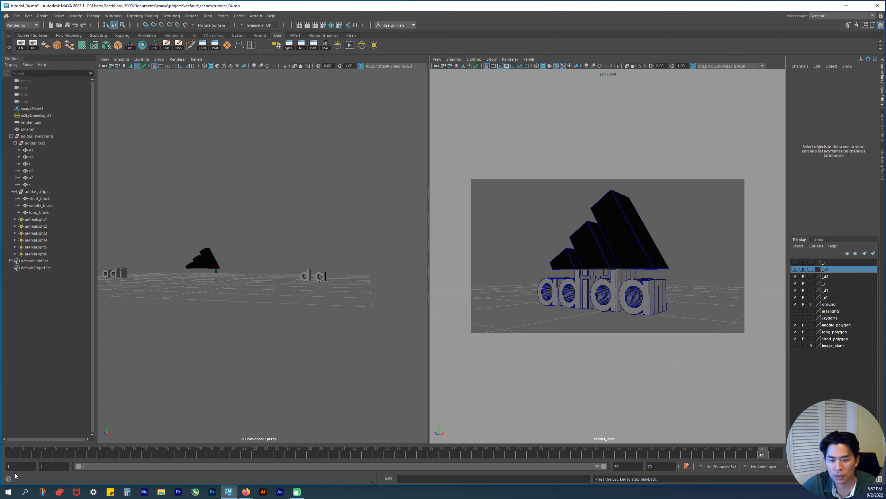
key(alt+v)
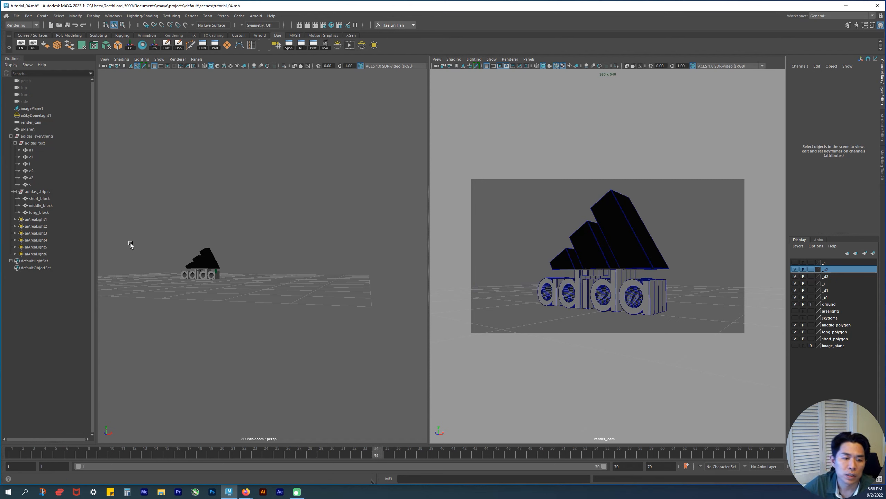
- Go to a2's keyframe at frame 17, show the _s display layer and select the letter s
click(212, 279)
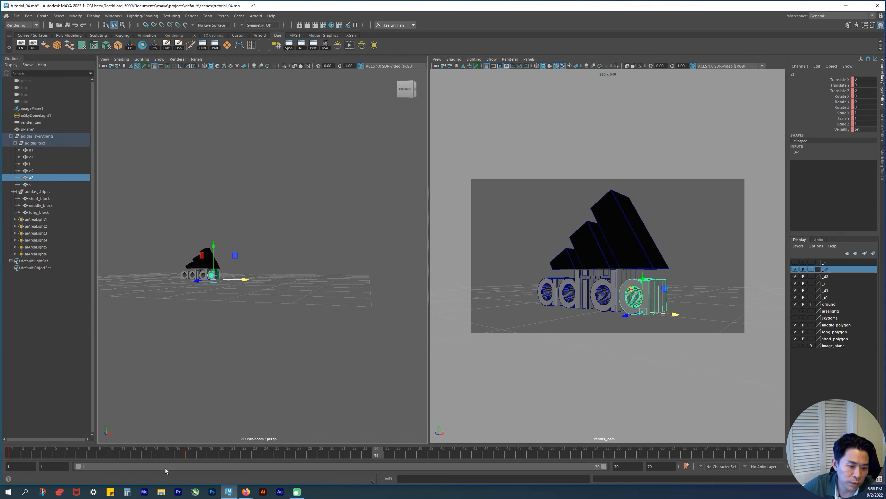
click(188, 455)
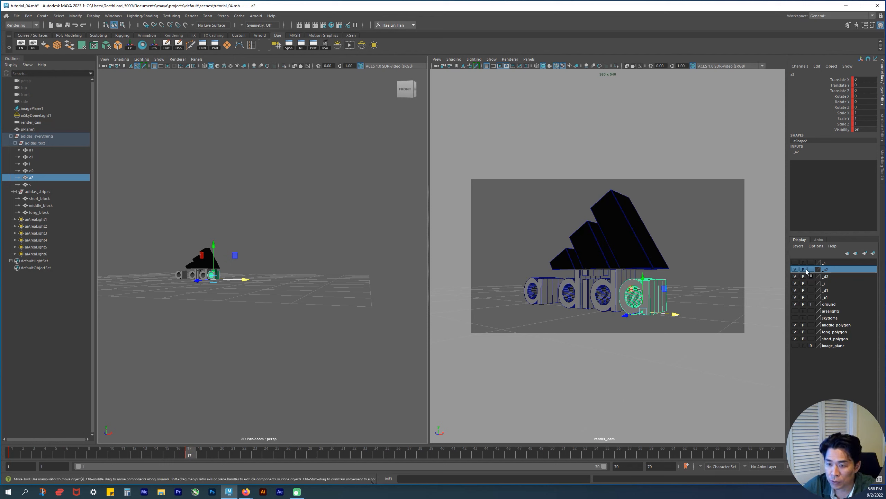
click(795, 262)
key(Right)
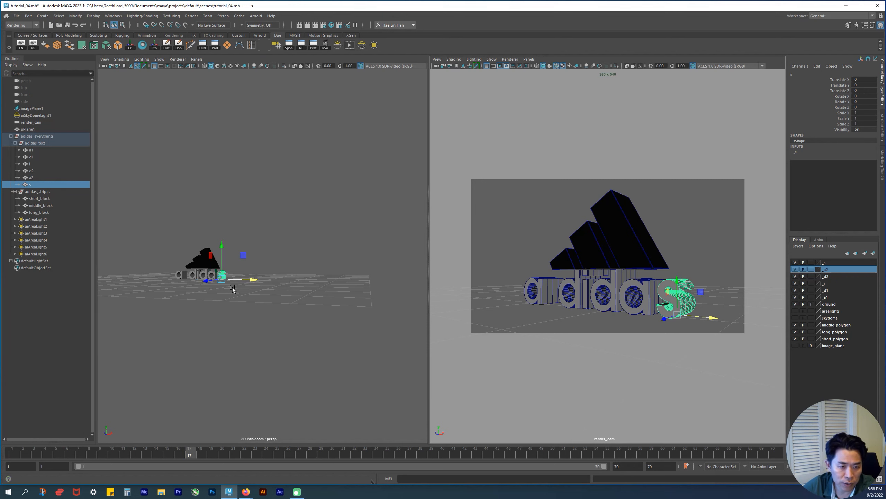
- At frame 20, keyframe the letter s at its resting position
alt+middle_drag(232, 289, 178, 307)
alt+drag(178, 307, 314, 291)
alt+right_drag(314, 291, 367, 304)
alt+middle_drag(411, 261, 322, 326)
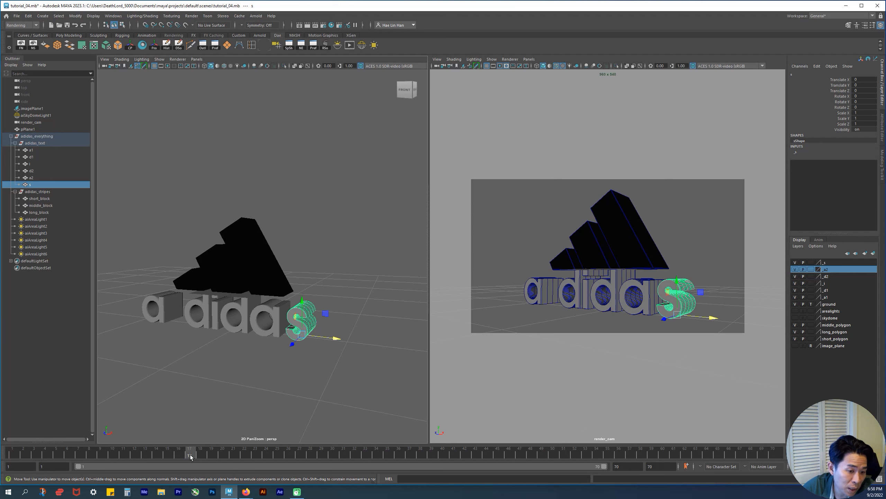
drag(190, 455, 227, 451)
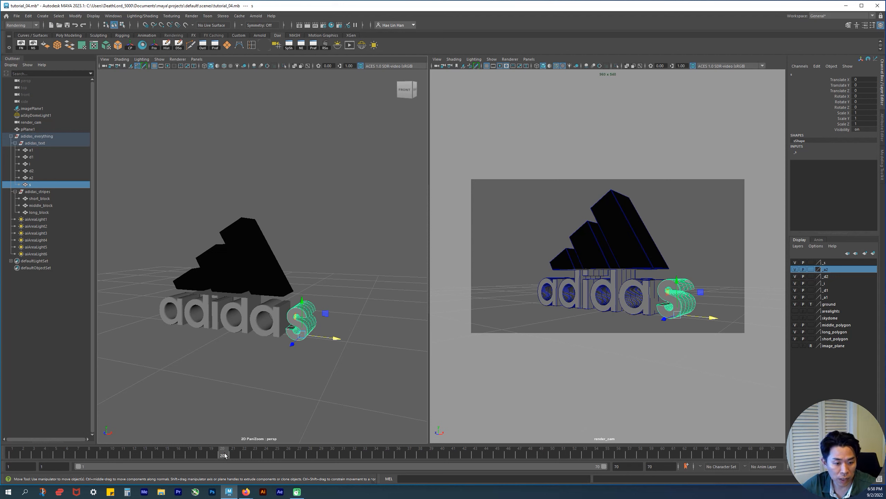
key(s)
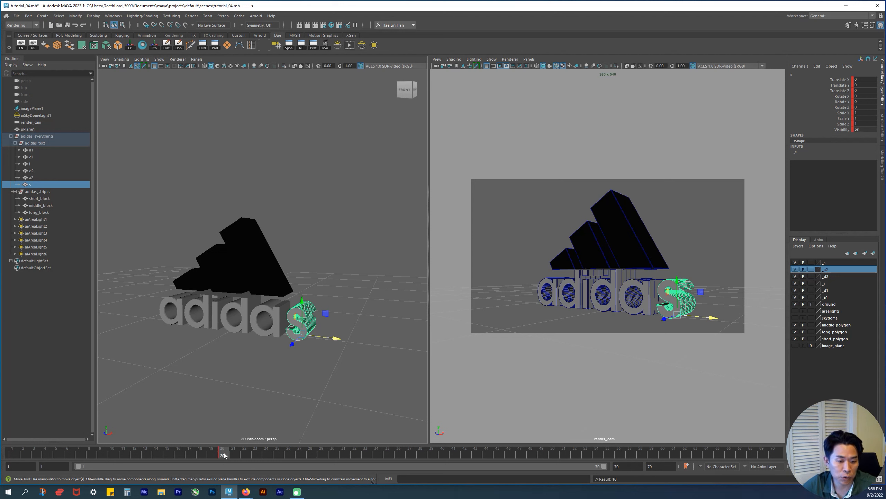
- At frame 1, move the letter s along X to about 60, outside the render camera's view, and keyframe that position
alt+drag(323, 318, 298, 292)
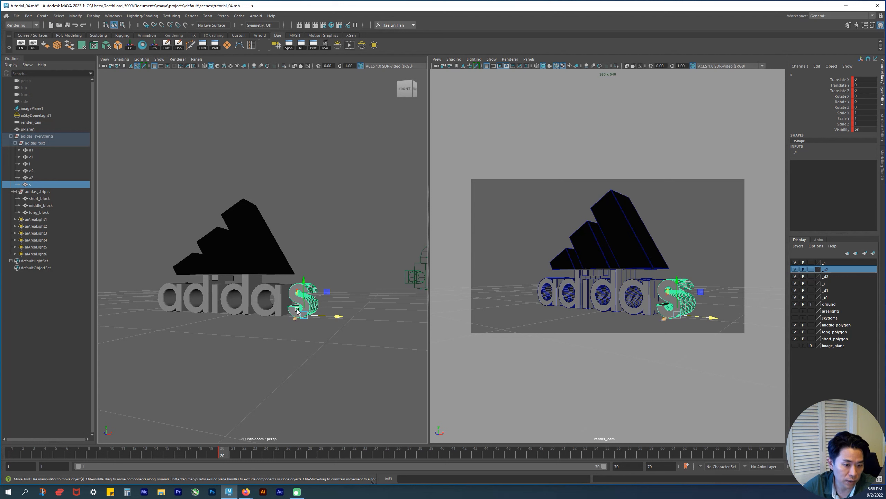
drag(219, 458, 6, 453)
key(s)
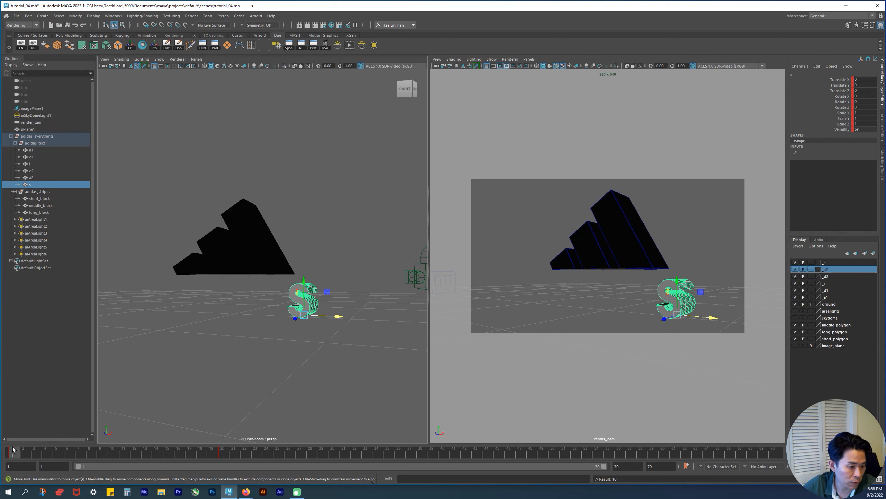
alt+right_drag(265, 367, 223, 368)
alt+drag(241, 339, 237, 350)
alt+middle_drag(237, 350, 204, 363)
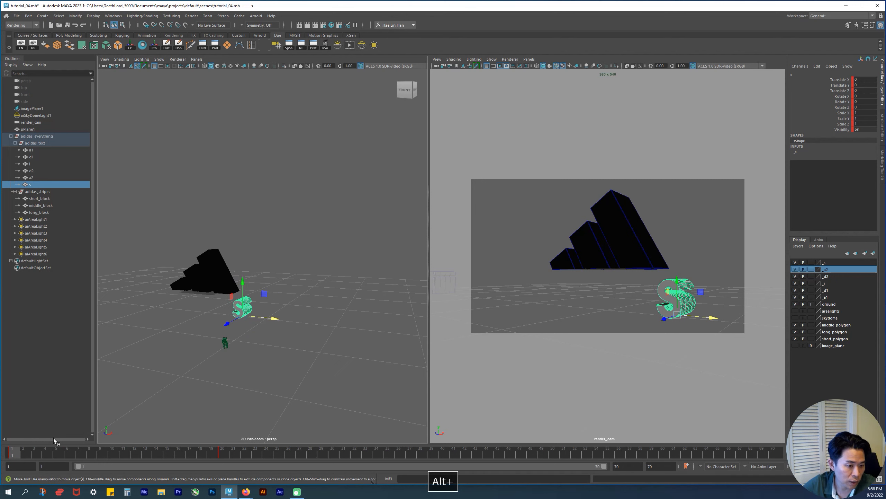
alt+right_drag(337, 341, 271, 338)
alt+drag(301, 329, 298, 324)
alt+right_drag(329, 311, 305, 304)
alt+middle_drag(304, 304, 251, 304)
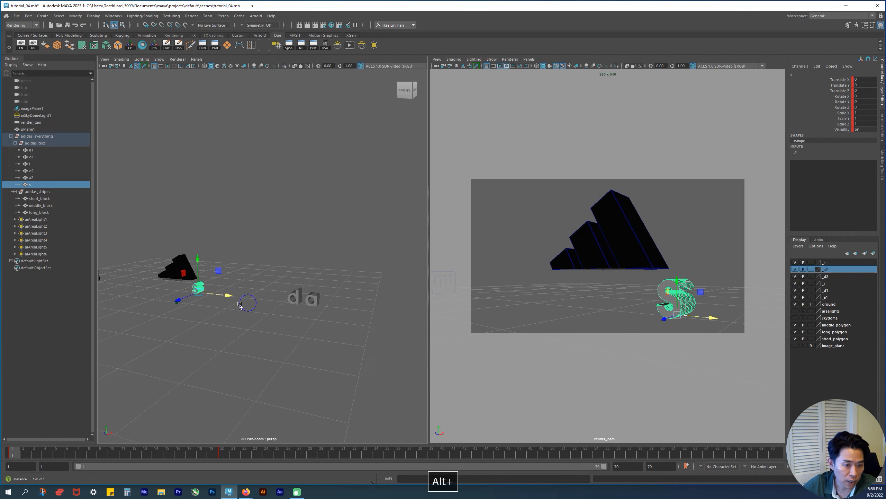
drag(229, 295, 373, 316)
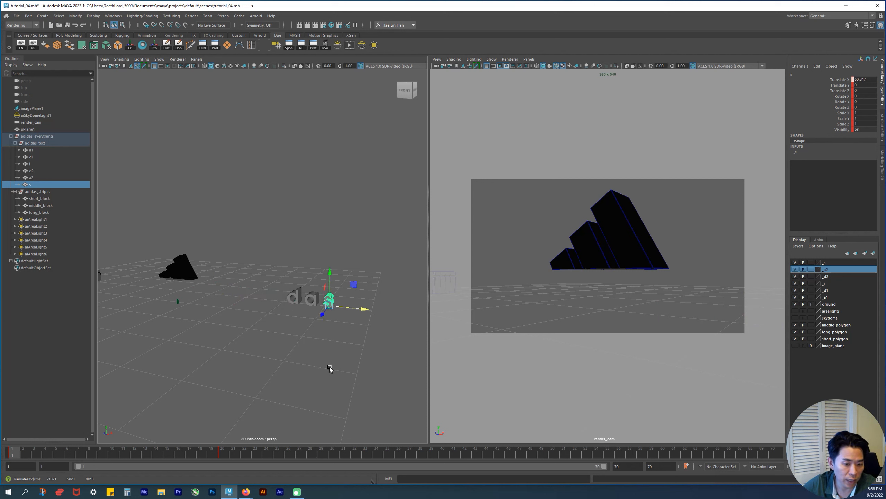
key(s)
- Scrub and play back the full letter animation, viewing it in the render camera both enlarged and side by side
drag(15, 455, 242, 466)
click(556, 368)
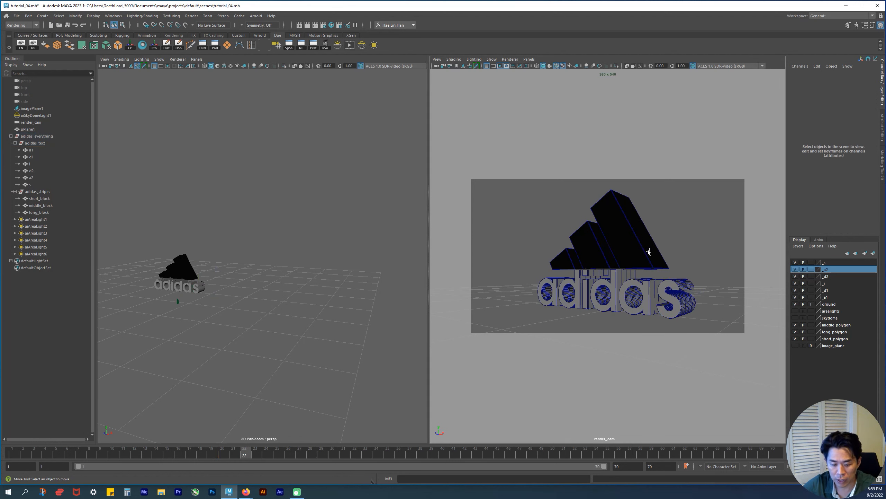
key(alt+v)
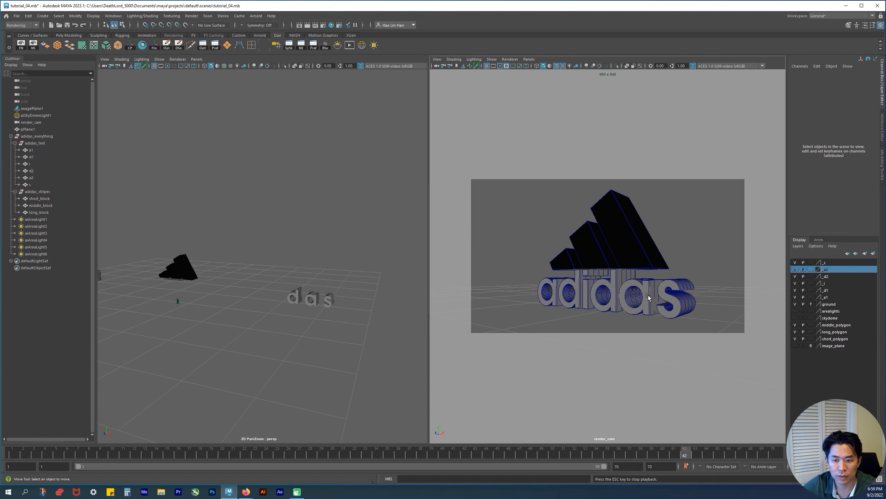
click(720, 215)
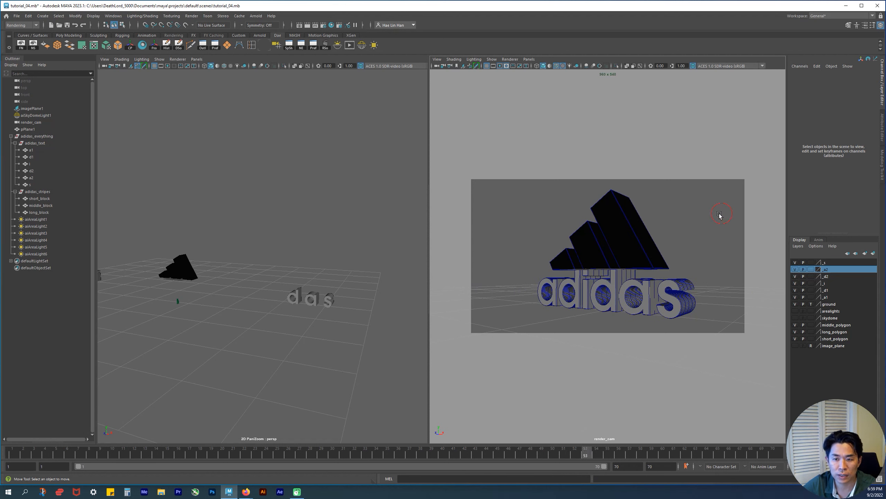
key(space)
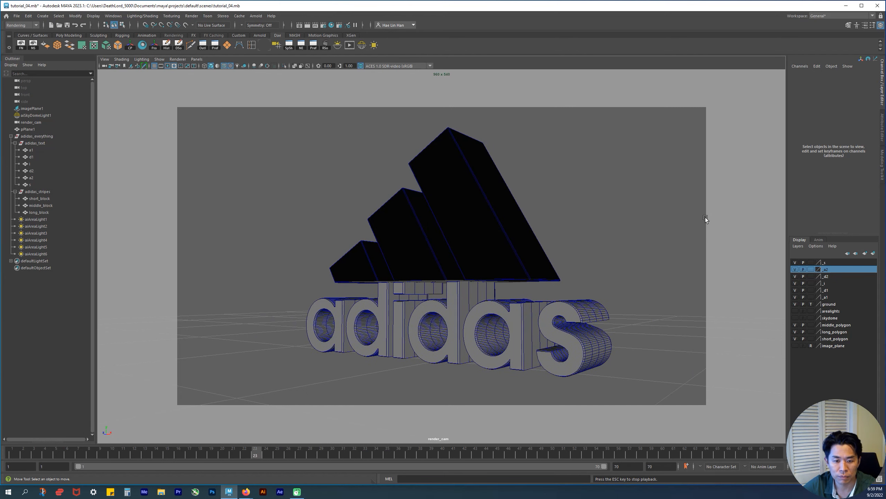
key(space)
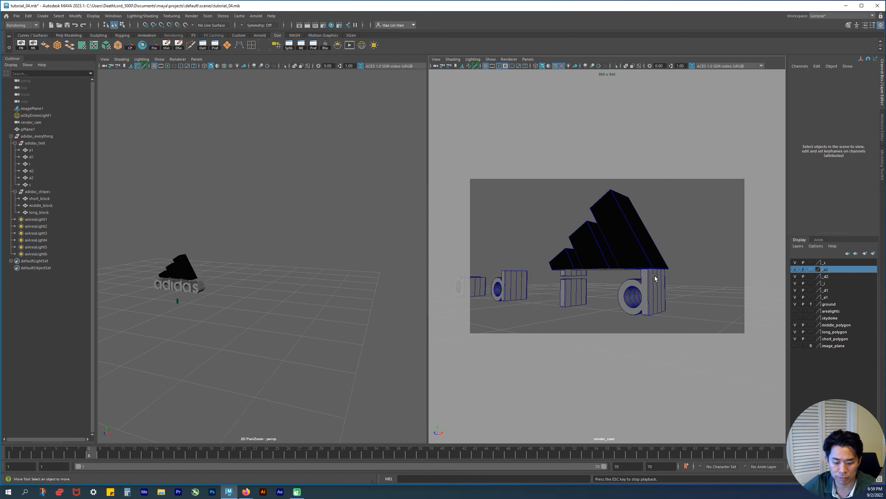
key(alt+v)
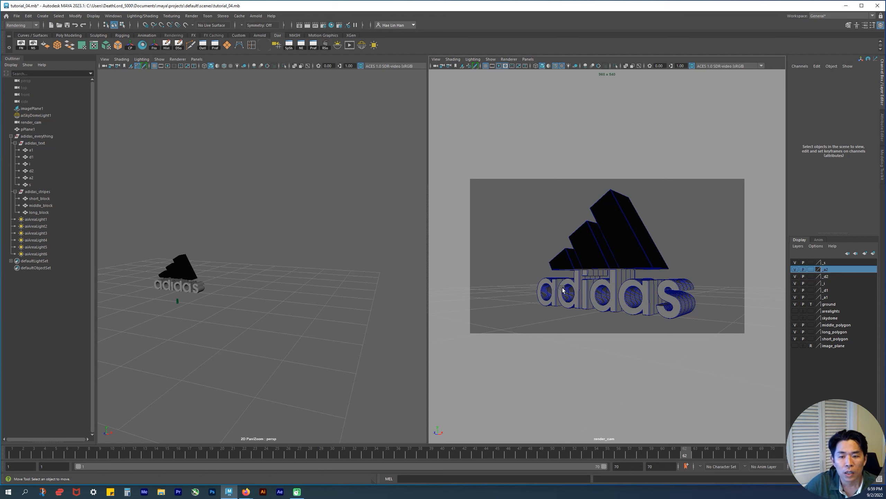
- Select the short, middle and long stripe blocks in turn in the render camera view, ending on long_block
click(559, 262)
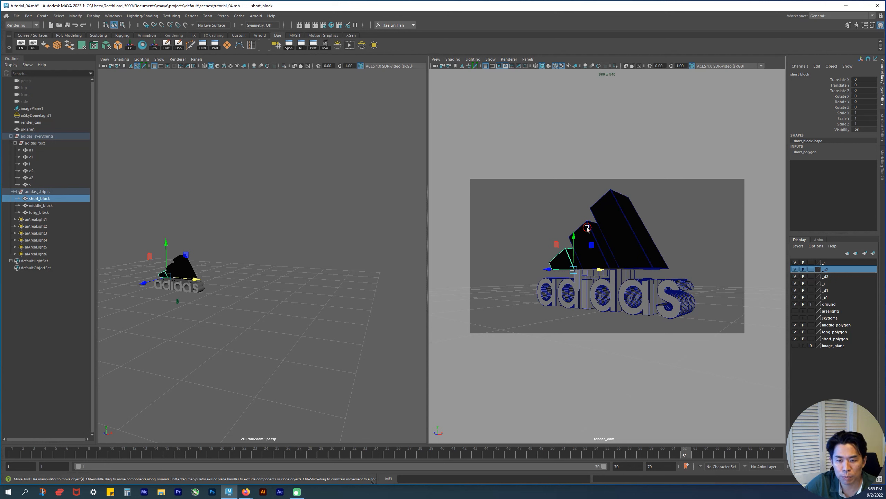
click(588, 230)
click(610, 197)
click(585, 238)
click(609, 202)
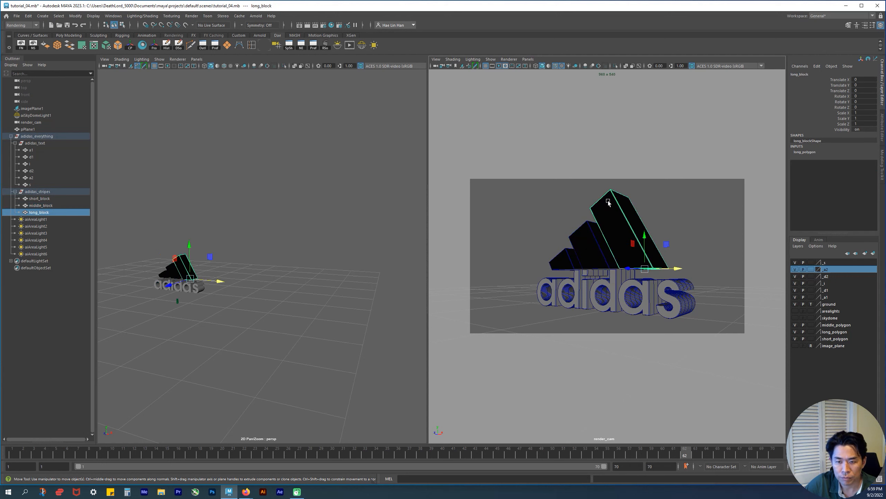